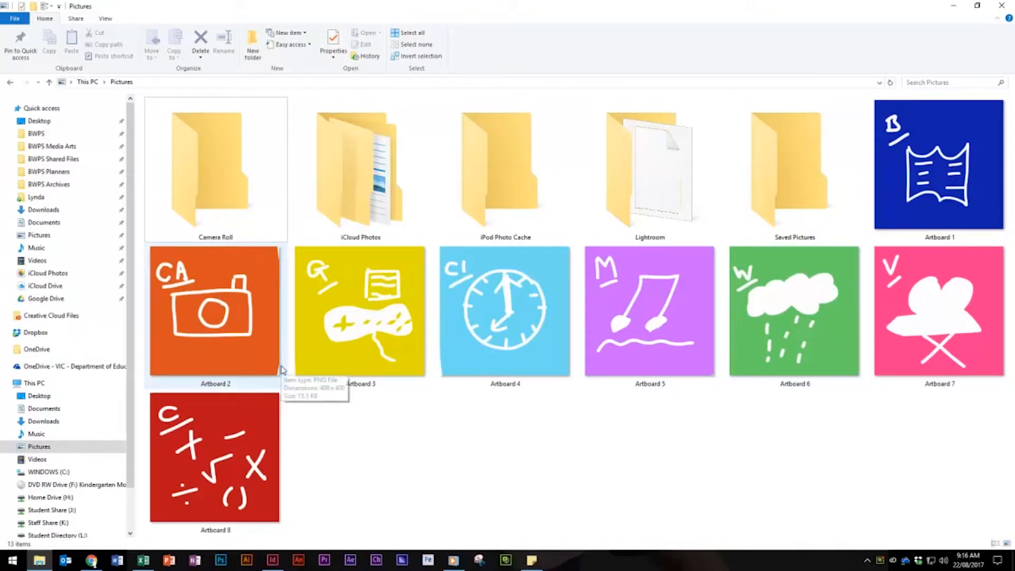
# Switch to the iPad mockup in InDesign and examine the icon grid with the guides shown, hiding them again when done
pyautogui.click(953, 6)
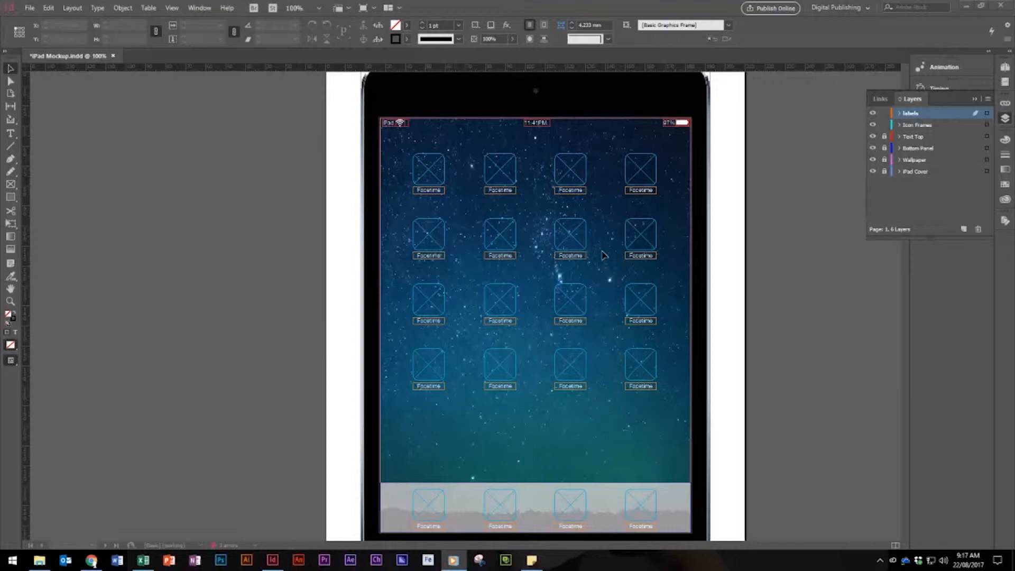
pyautogui.click(565, 2)
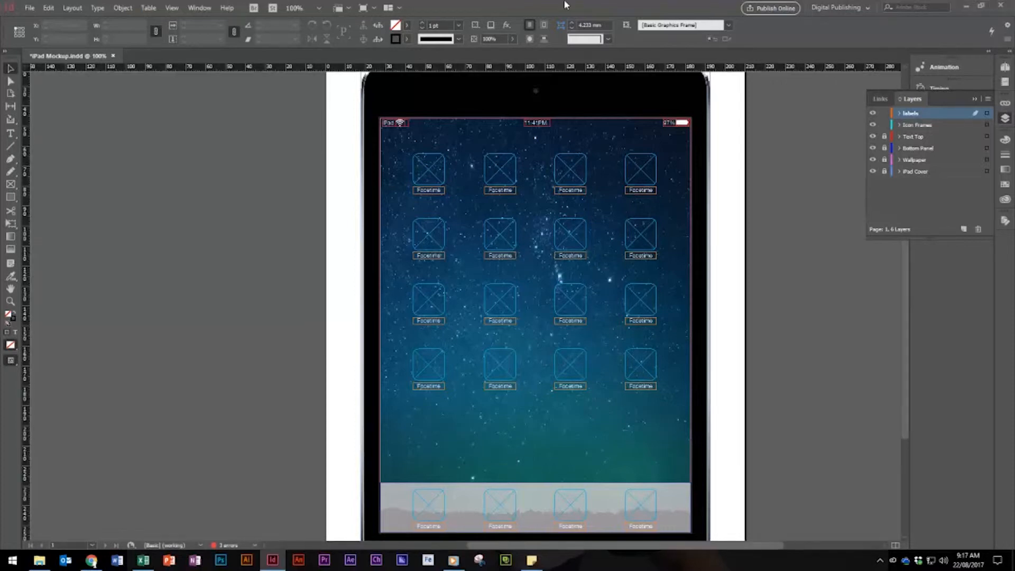
pyautogui.hotkey('ctrl', ';')
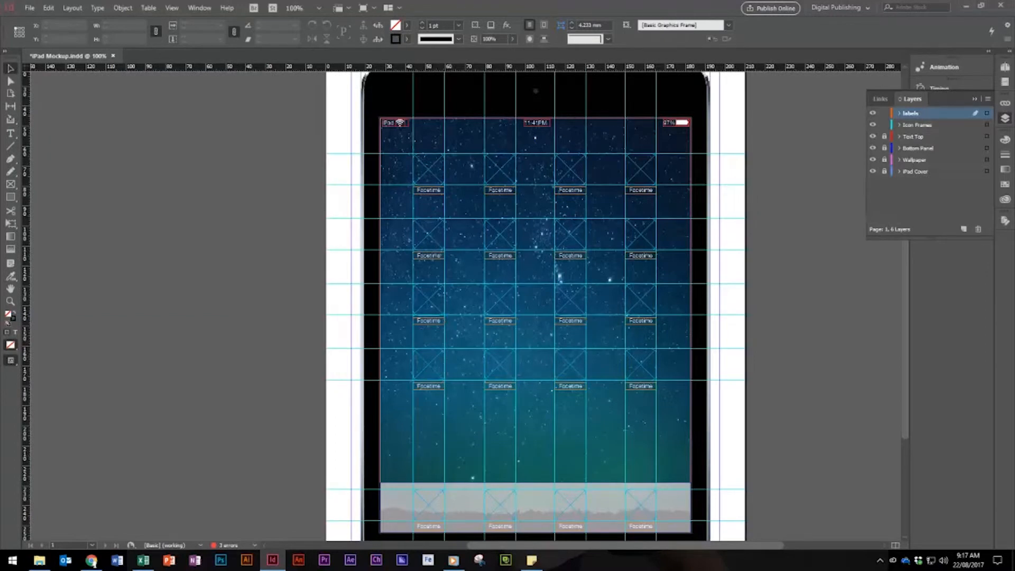
pyautogui.scroll(-3, 906, 355)
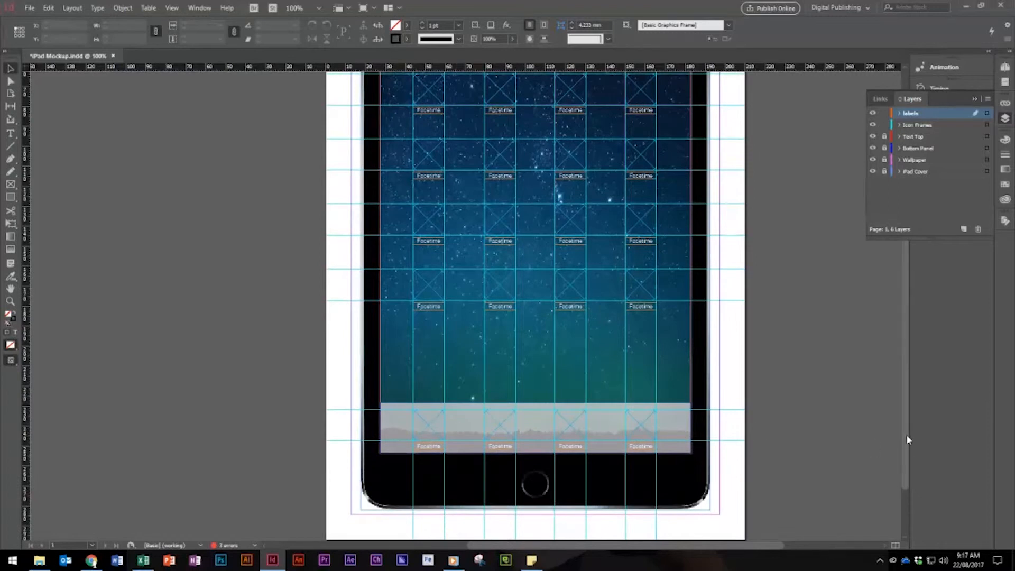
pyautogui.moveTo(907, 440); pyautogui.dragTo(897, 341)
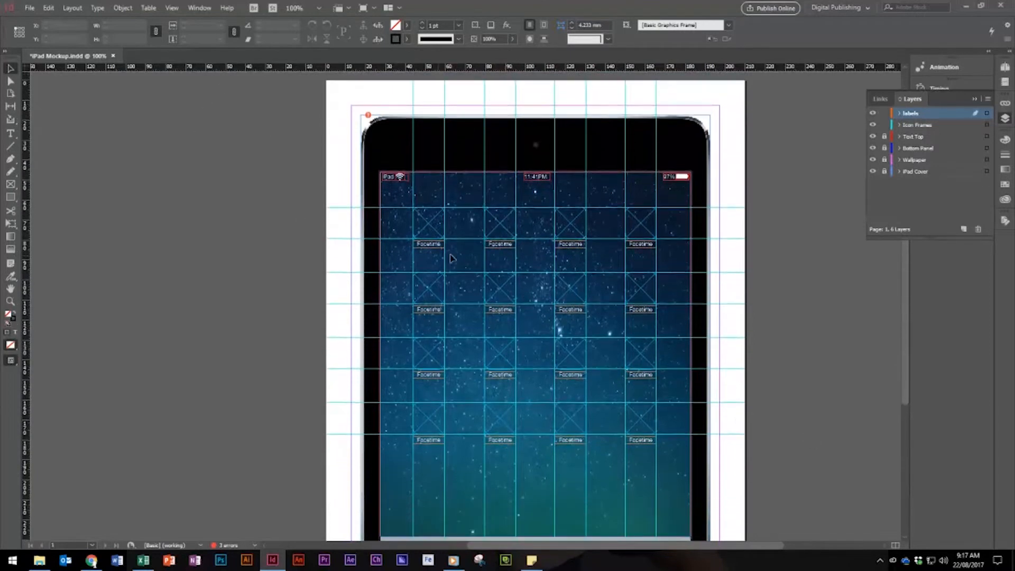
pyautogui.hotkey('ctrl', '=')
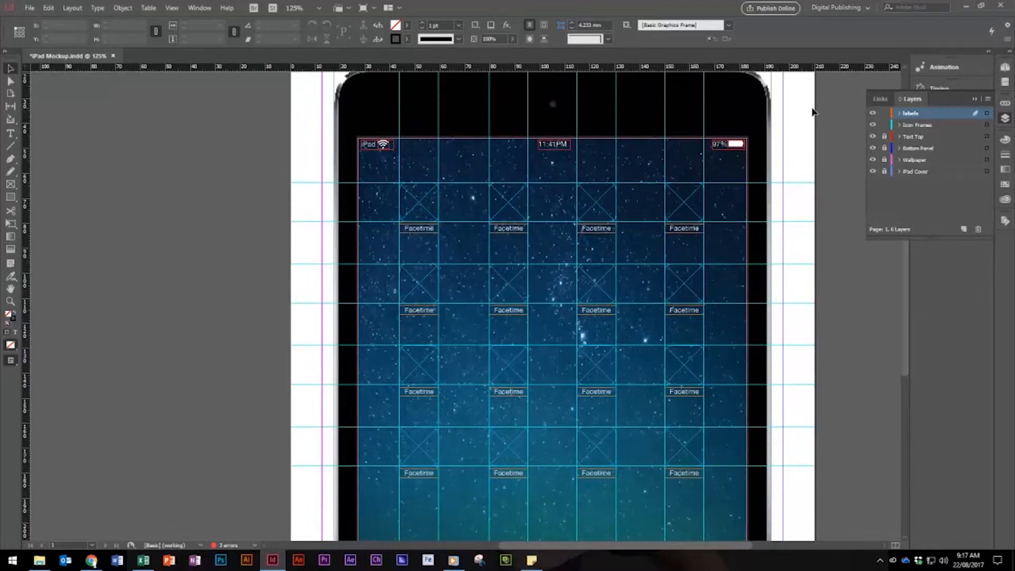
pyautogui.hotkey('ctrl', ';')
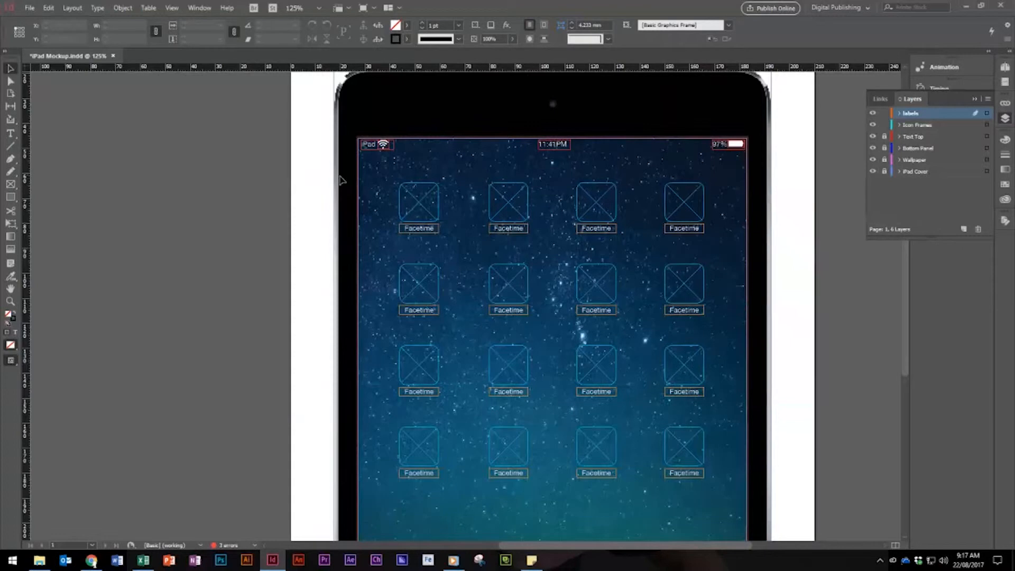
# Place Artboard 1 from the Pictures folder in the first icon frame of the top row
pyautogui.click(420, 213)
pyautogui.click(30, 8)
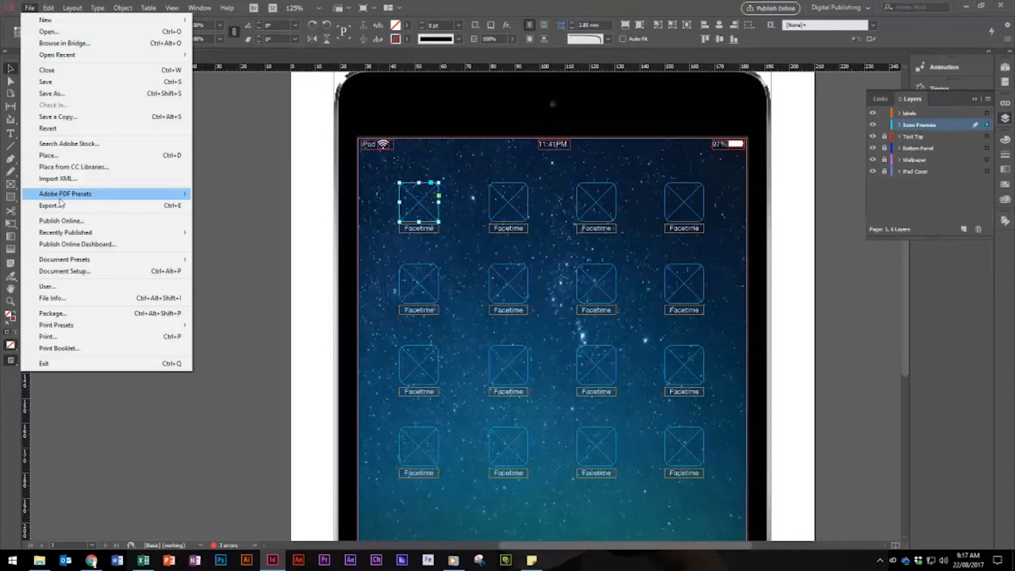
pyautogui.click(53, 156)
pyautogui.click(360, 268)
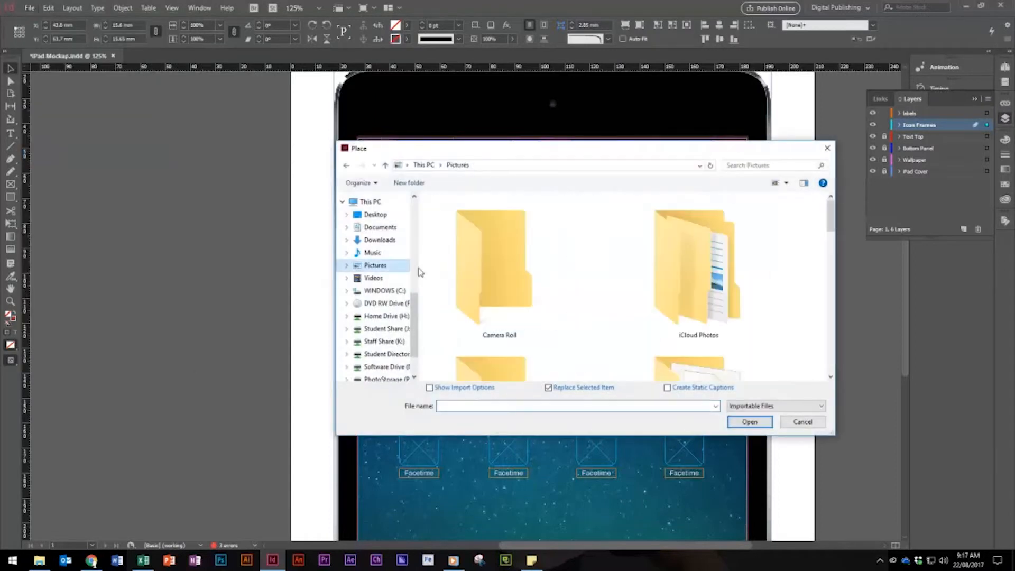
pyautogui.scroll(-4, 701, 263)
pyautogui.scroll(2, 701, 262)
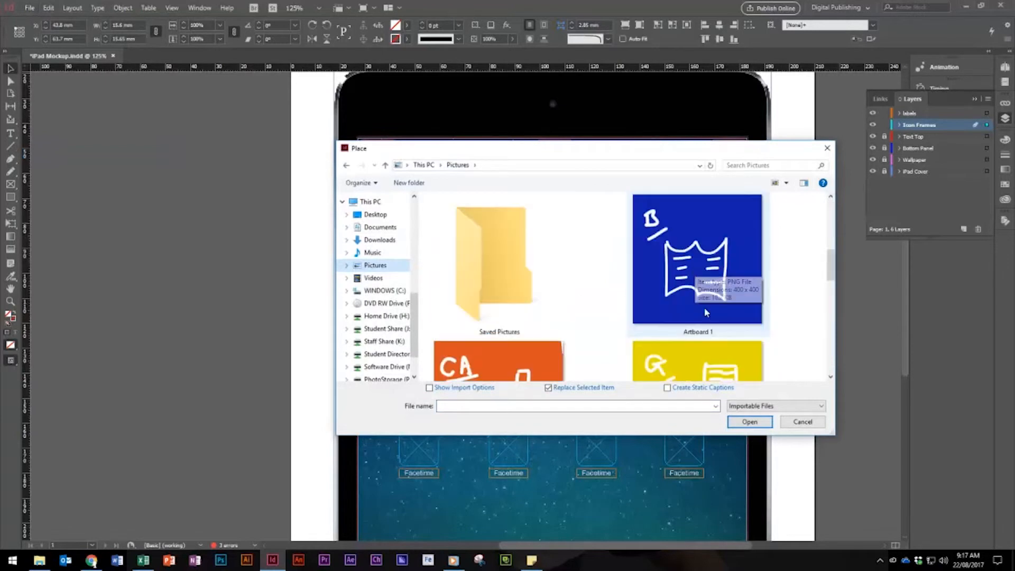
pyautogui.doubleClick(716, 281)
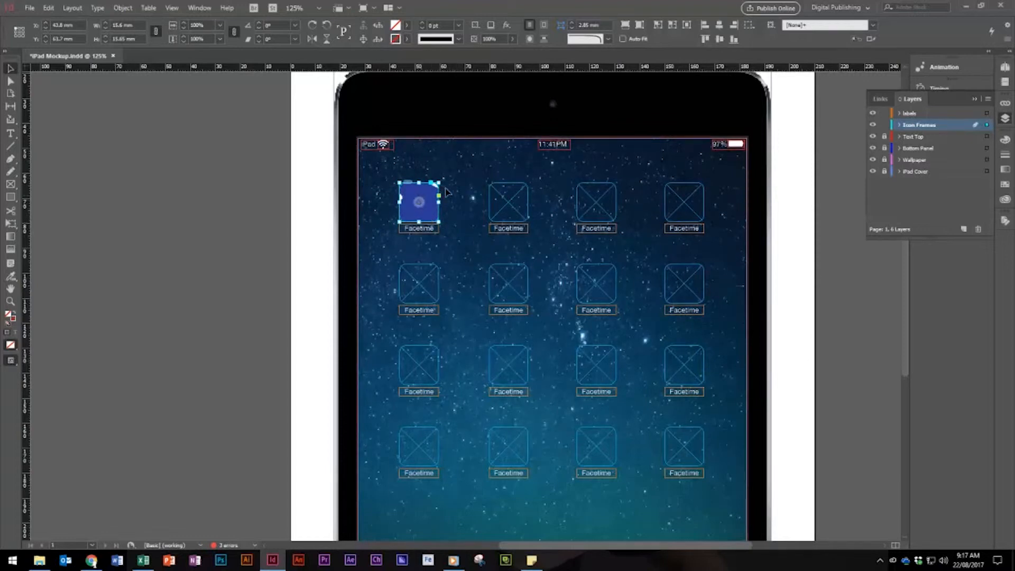
# Scale the placed Artboard 1 image to its icon frame with Fit Content to Frame and deselect it
pyautogui.click(419, 203)
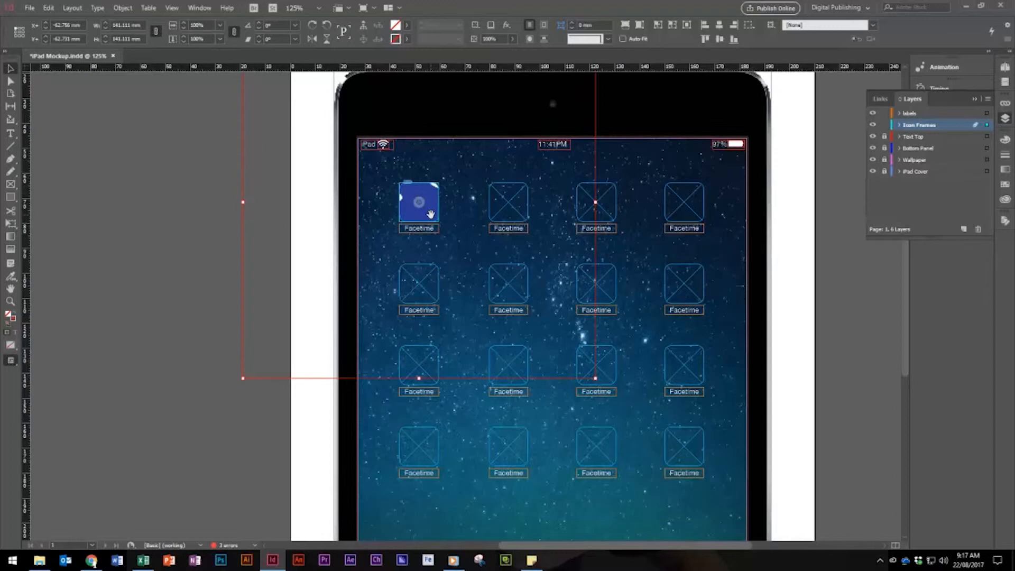
pyautogui.rightClick(432, 214)
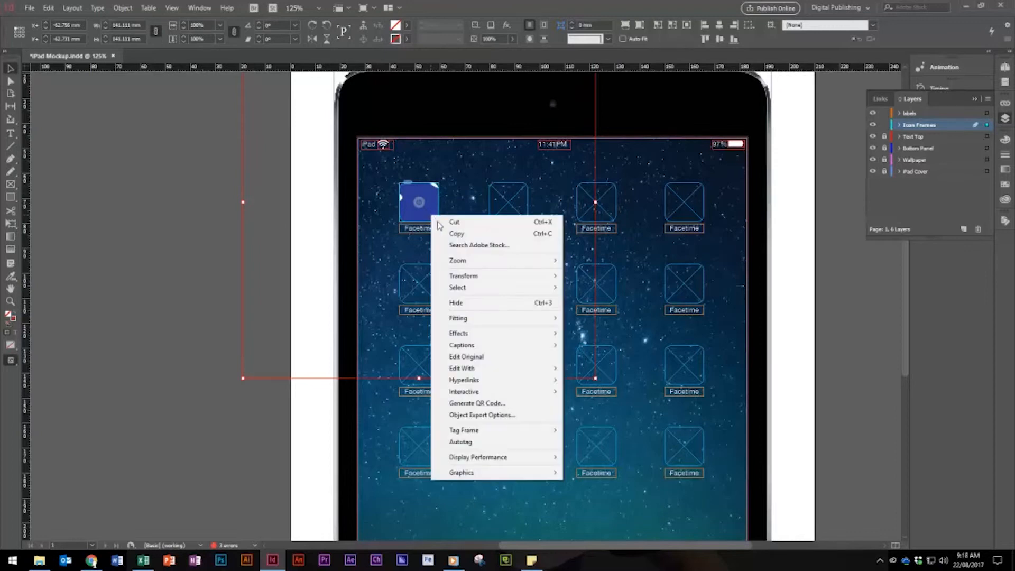
pyautogui.moveTo(475, 322)
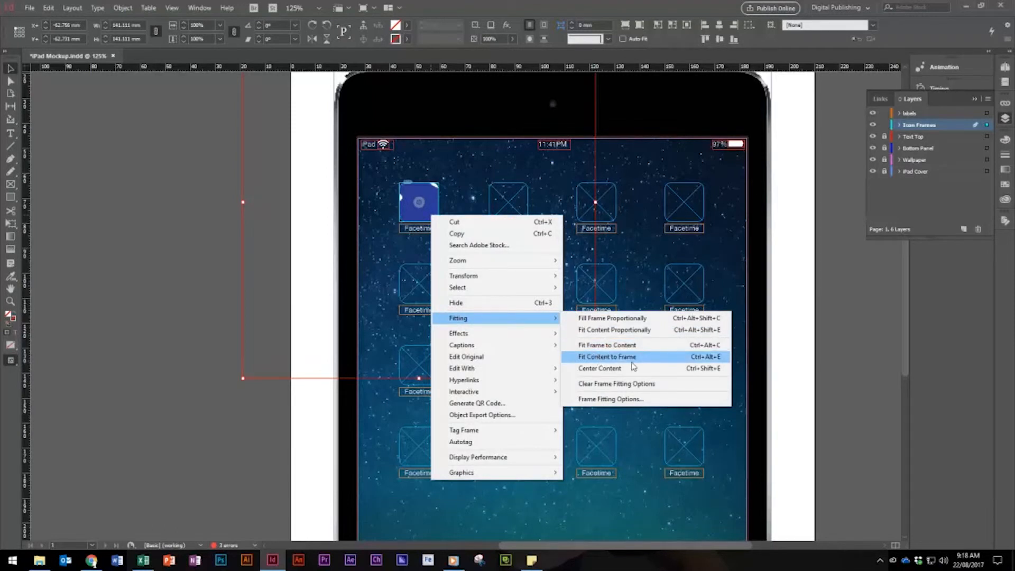
pyautogui.click(711, 361)
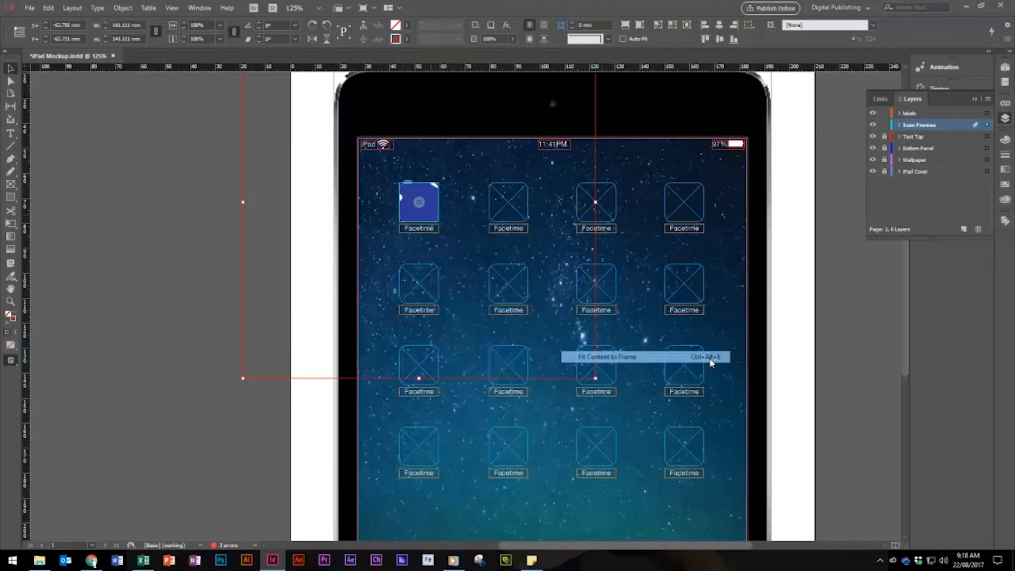
pyautogui.click(277, 227)
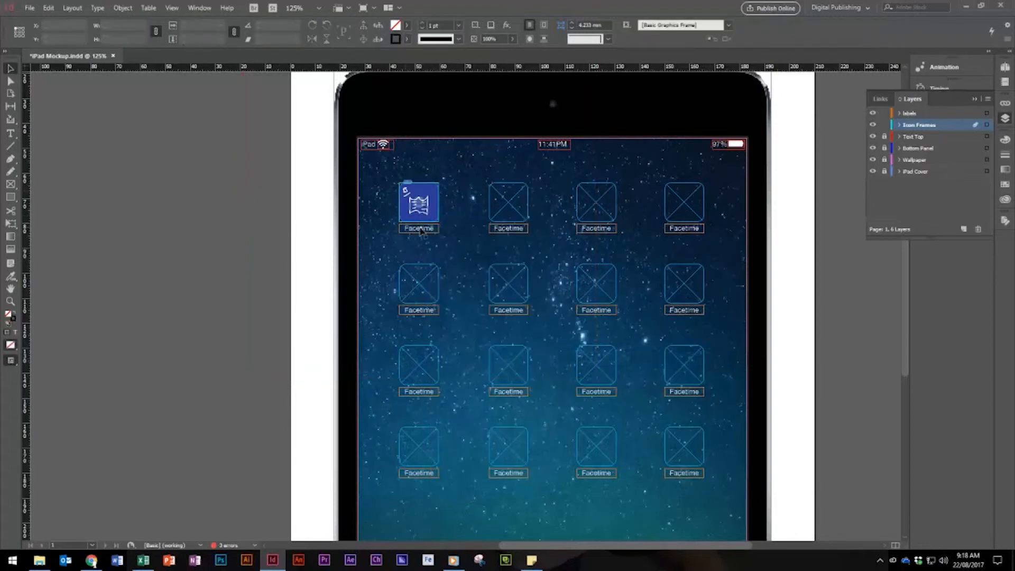
# Reapply Fit Content to Frame to the first icon in the top row
pyautogui.click(508, 206)
pyautogui.click(30, 8)
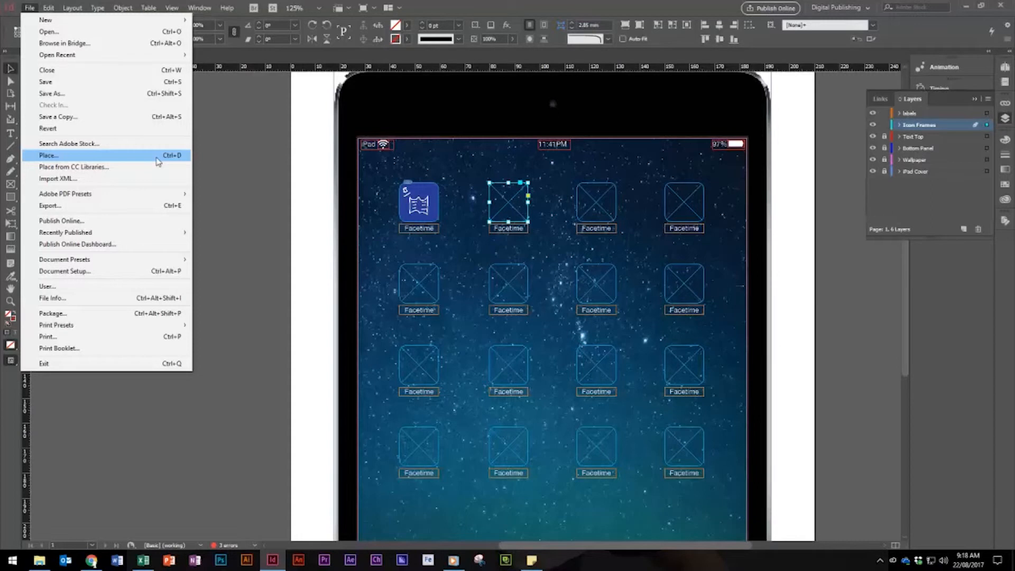
pyautogui.click(414, 202)
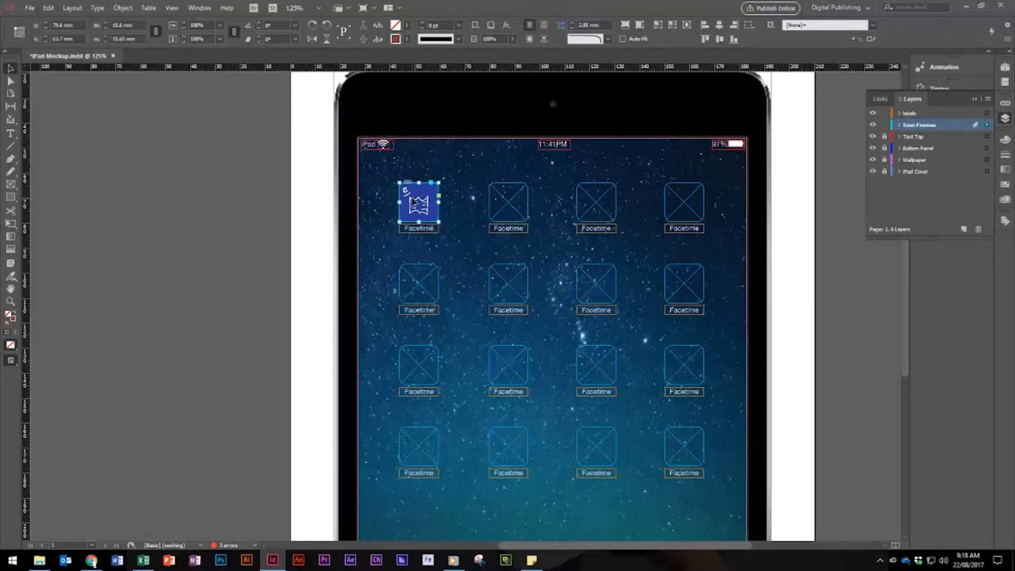
pyautogui.rightClick(413, 202)
pyautogui.moveTo(467, 354)
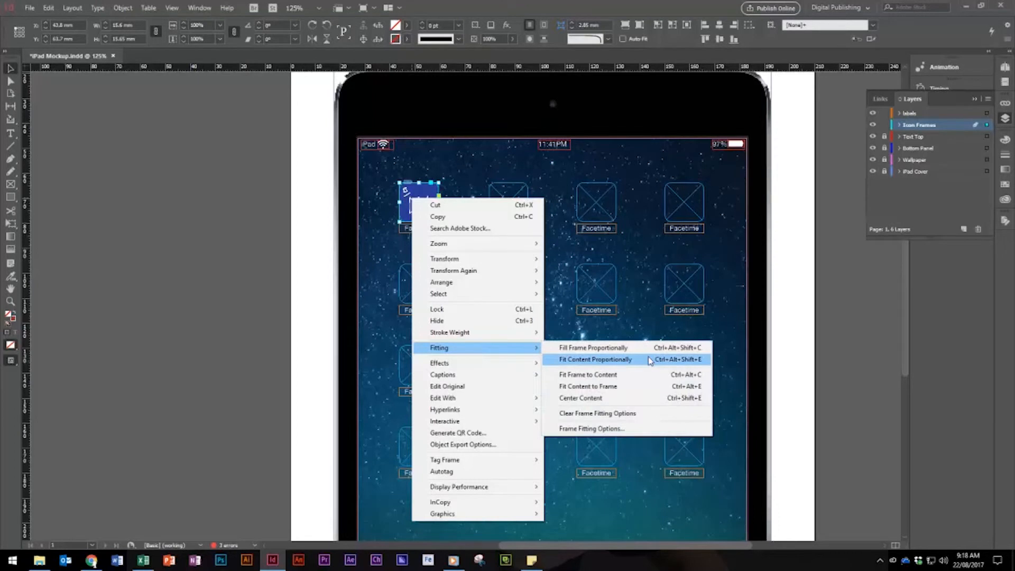
pyautogui.click(636, 389)
# Place Artboard 2 in the second icon frame of the top row and Artboard 3 in the third
pyautogui.click(515, 204)
pyautogui.hotkey('ctrl', 'd')
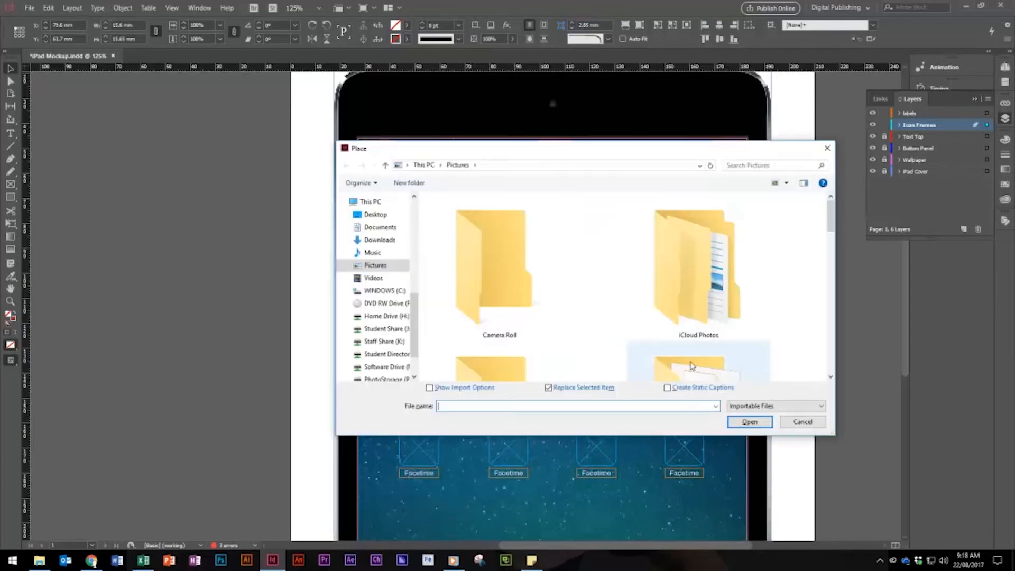
pyautogui.doubleClick(496, 305)
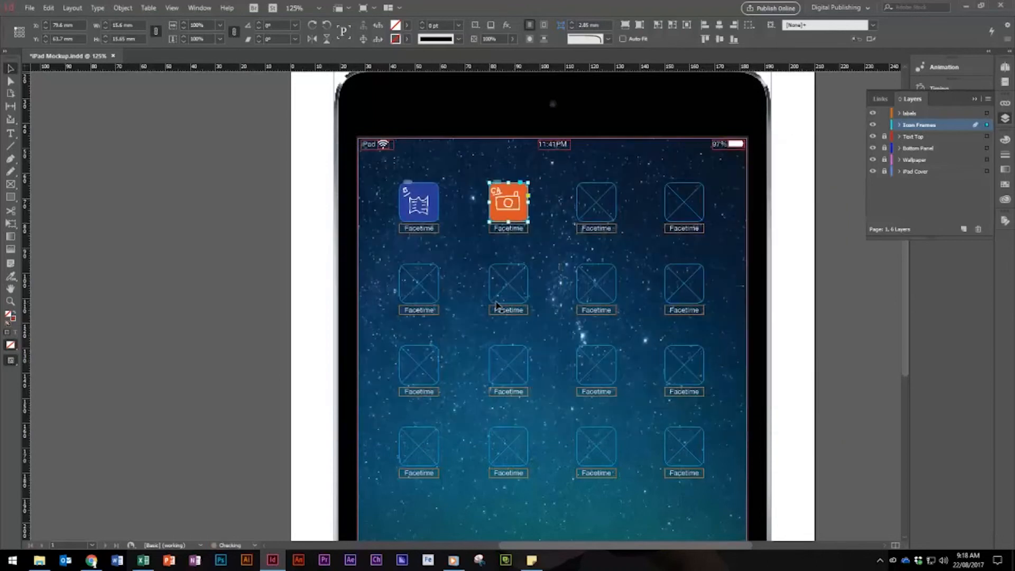
pyautogui.click(606, 206)
pyautogui.hotkey('ctrl', 'd')
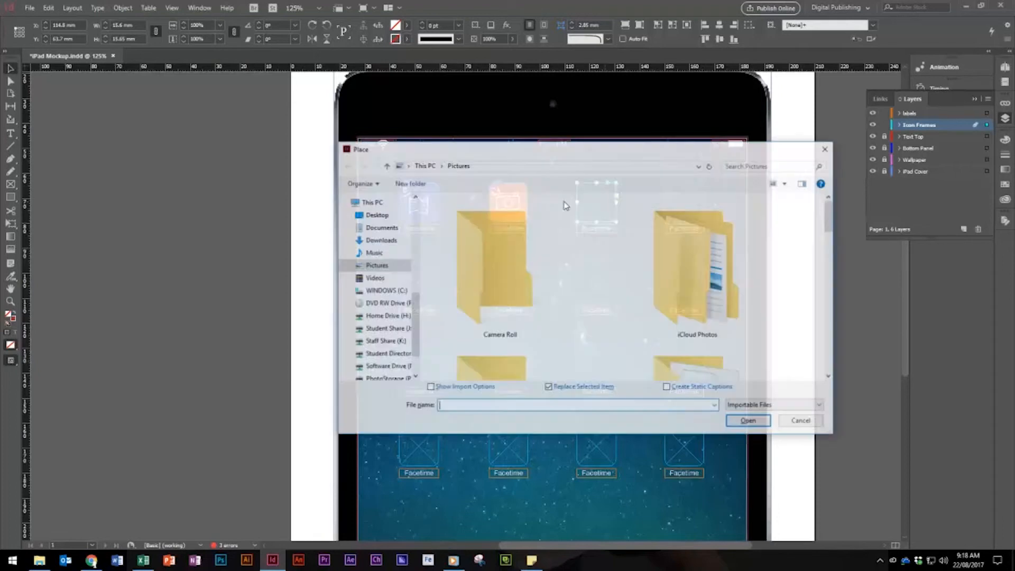
pyautogui.scroll(-5, 550, 281)
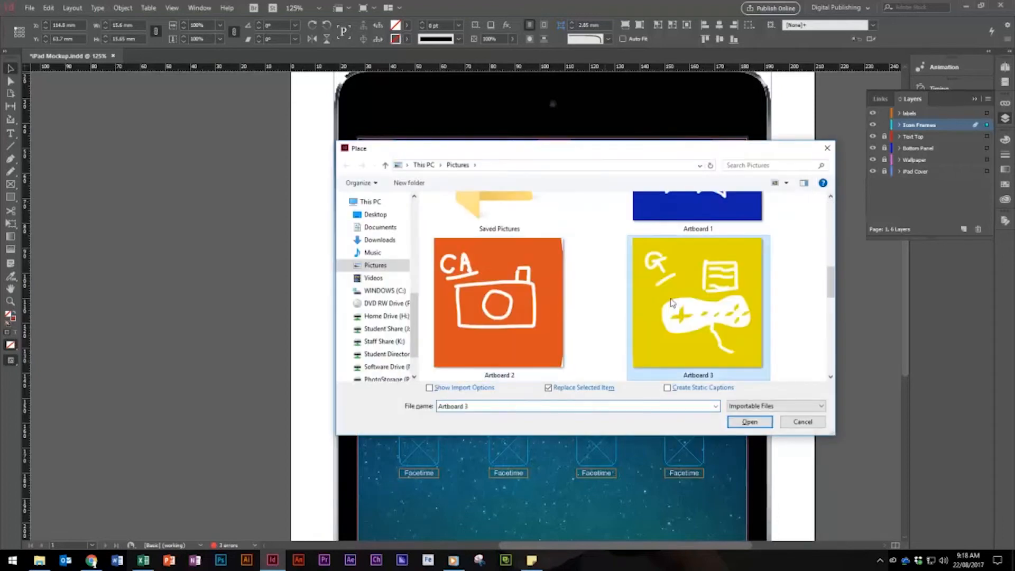
pyautogui.doubleClick(719, 365)
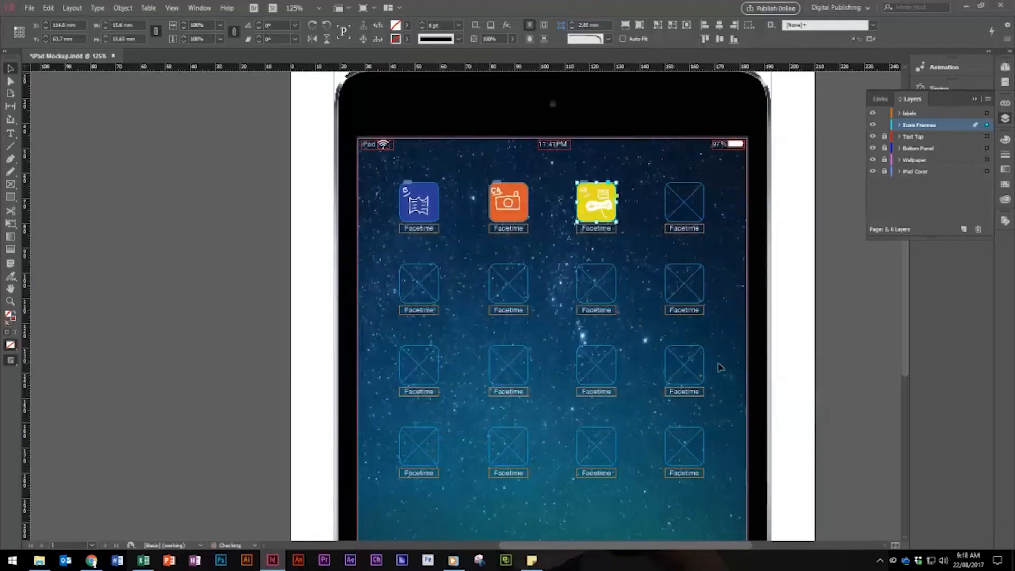
# Place Artboard 4 in the fourth icon frame of the top row and select the first frame of the second row
pyautogui.click(688, 200)
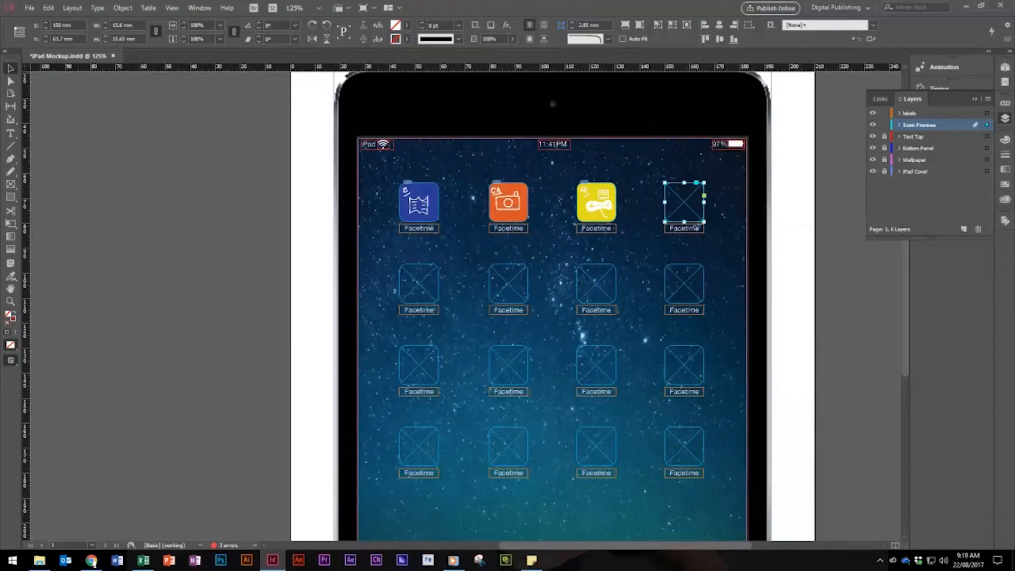
pyautogui.hotkey('ctrl', 'd')
pyautogui.doubleClick(500, 326)
pyautogui.click(421, 290)
pyautogui.hotkey('ctrl', 'd')
pyautogui.doubleClick(528, 333)
pyautogui.hotkey('ctrl', 'z')
# Place Artboard 5 in the first icon frame of the second row and Artboard 6 in the second
pyautogui.hotkey('ctrl', 'd')
pyautogui.doubleClick(698, 317)
pyautogui.click(506, 296)
pyautogui.hotkey('ctrl', 'd')
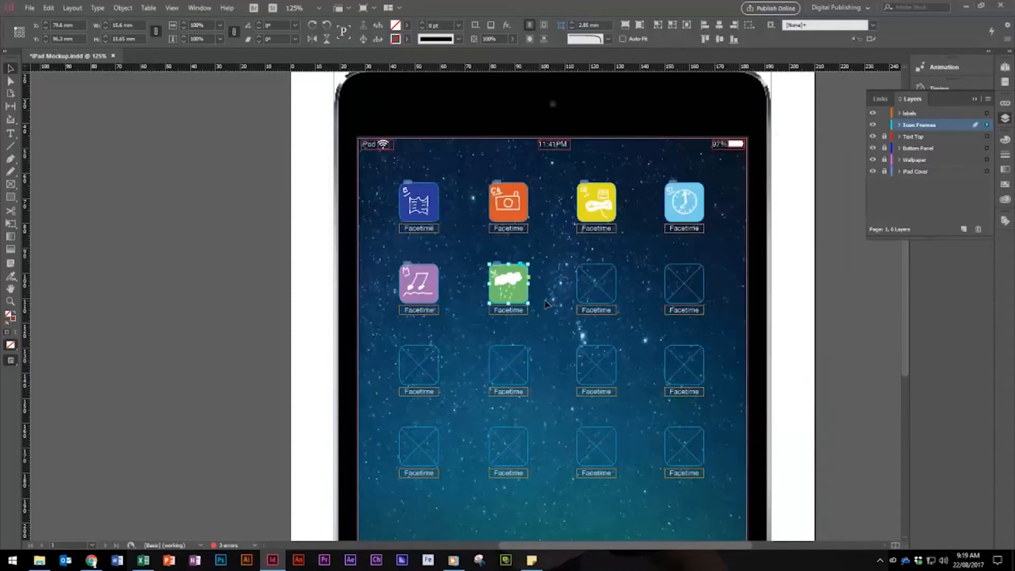
# Place Artboard 8 in the third icon frame of the second row and Artboard 7 in the fourth, leaving nothing selected
pyautogui.click(597, 291)
pyautogui.hotkey('ctrl', 'd')
pyautogui.doubleClick(538, 295)
pyautogui.click(684, 290)
pyautogui.hotkey('ctrl', 'd')
pyautogui.doubleClick(723, 414)
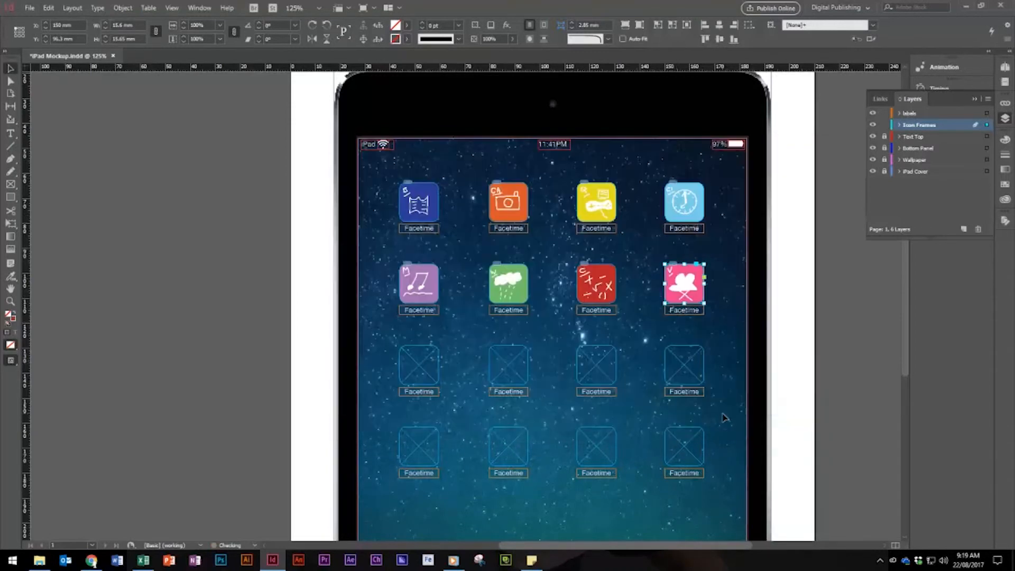
pyautogui.click(730, 349)
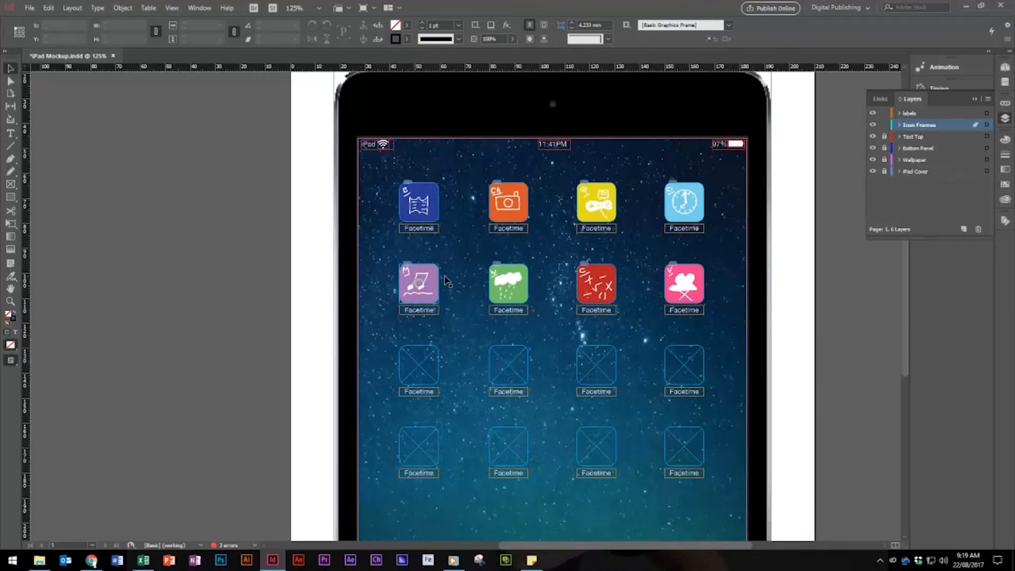
# Replace the labels under the first three icons of the top row with iBooks, Camera and Game Controller
pyautogui.click(9, 136)
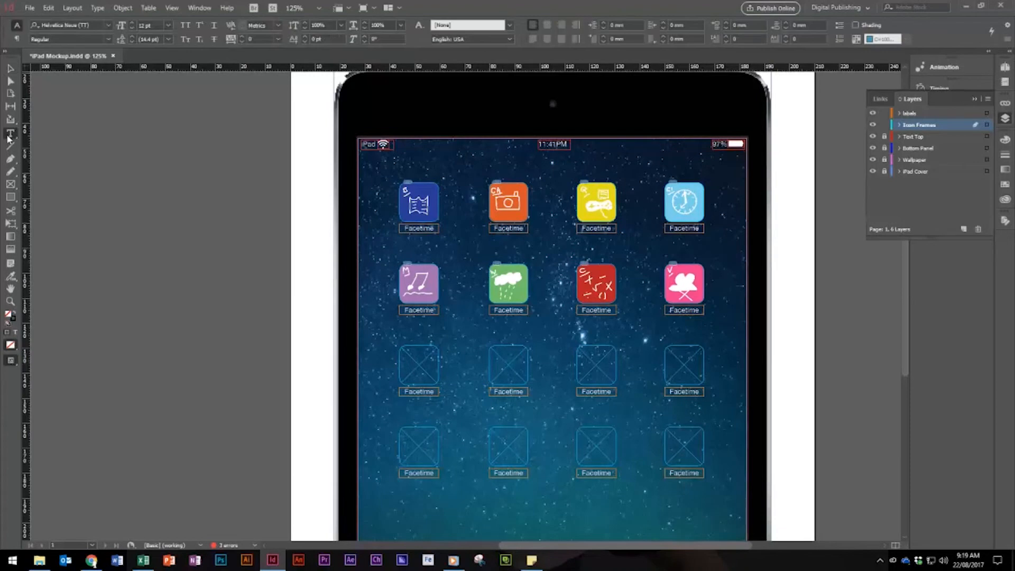
pyautogui.doubleClick(434, 230)
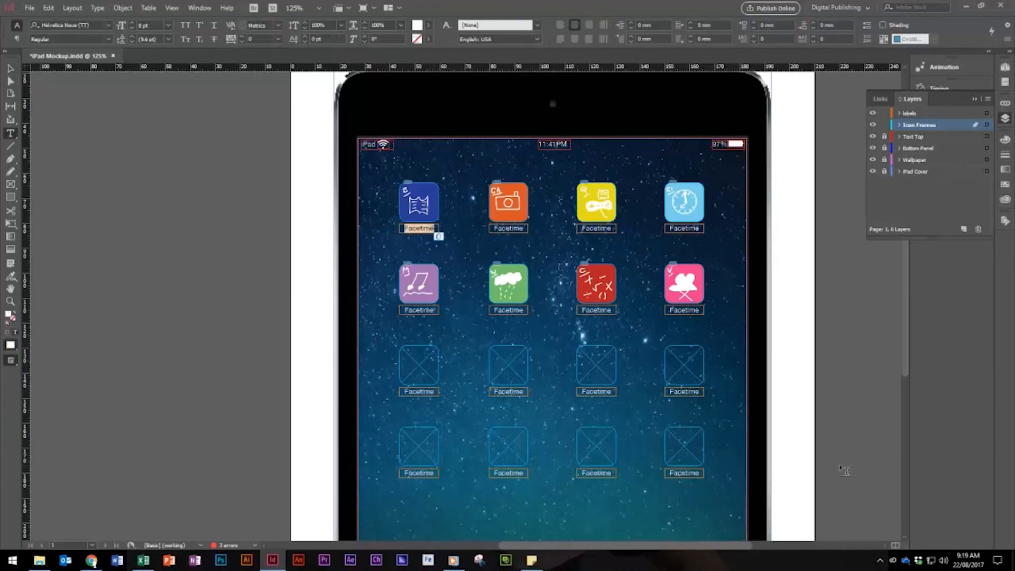
pyautogui.write('iBooks')
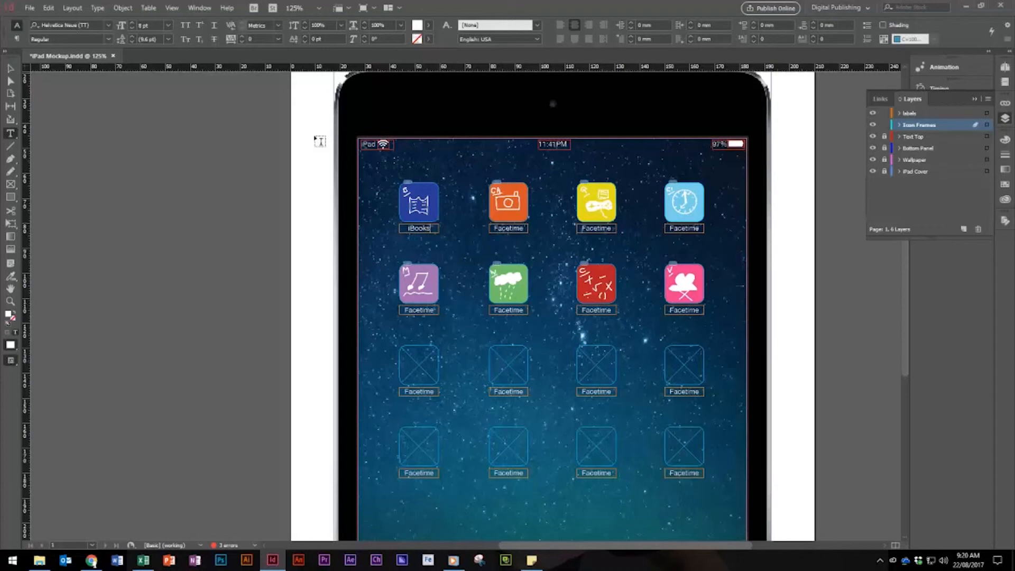
pyautogui.moveTo(524, 228); pyautogui.dragTo(439, 216)
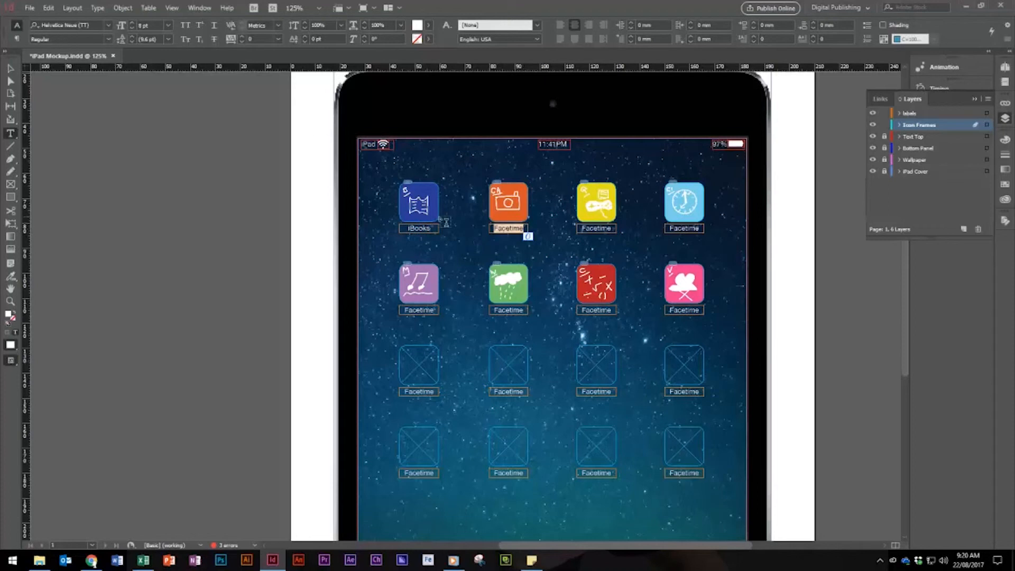
pyautogui.write('Camera')
pyautogui.moveTo(613, 228); pyautogui.dragTo(507, 228)
pyautogui.write('Game Controller')
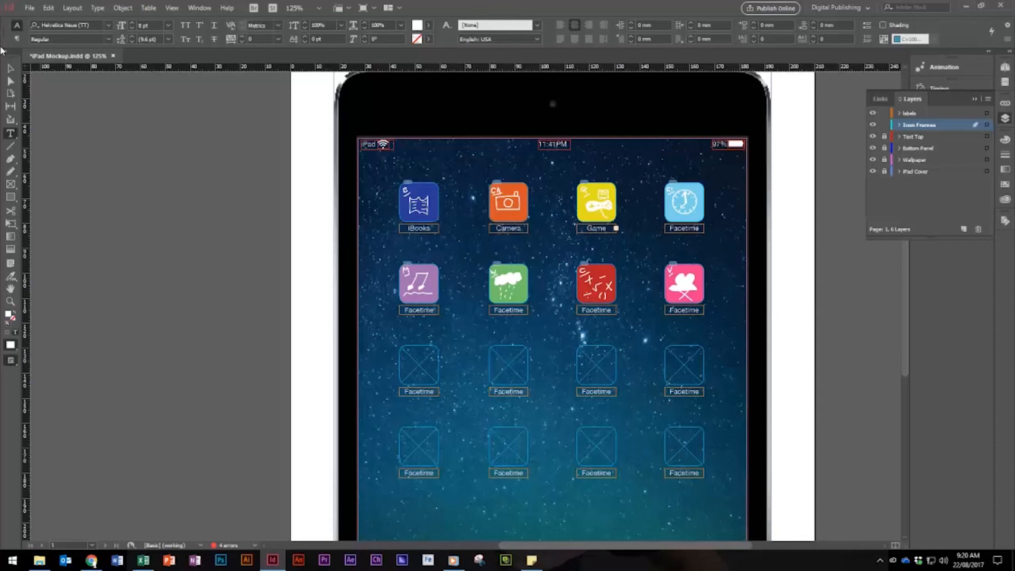
# Reduce the font size of the third top-row icon's label so that its full text, Game Center, fits the frame
pyautogui.click(11, 68)
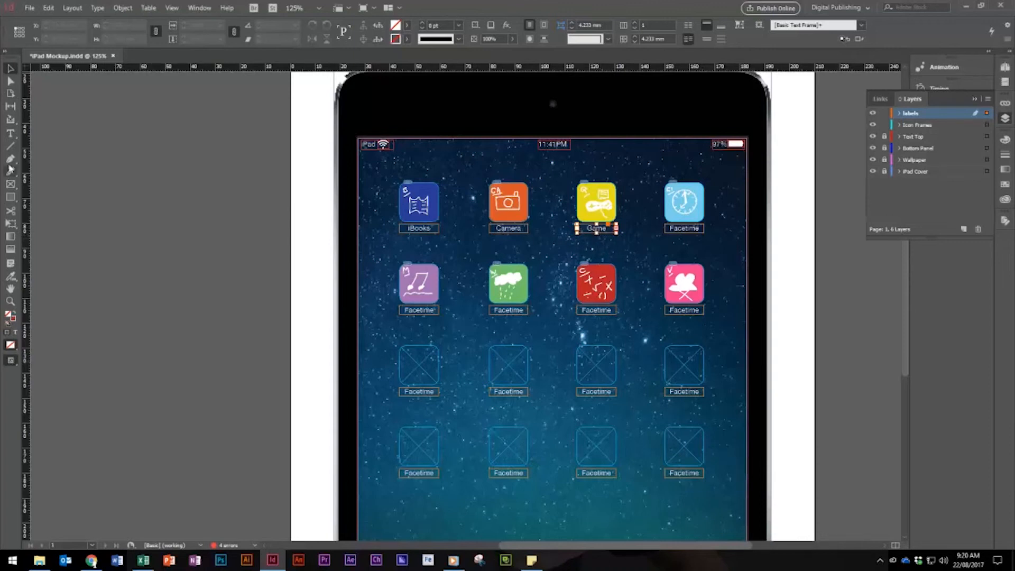
pyautogui.click(11, 133)
pyautogui.click(596, 228)
pyautogui.hotkey('ctrl', 'a')
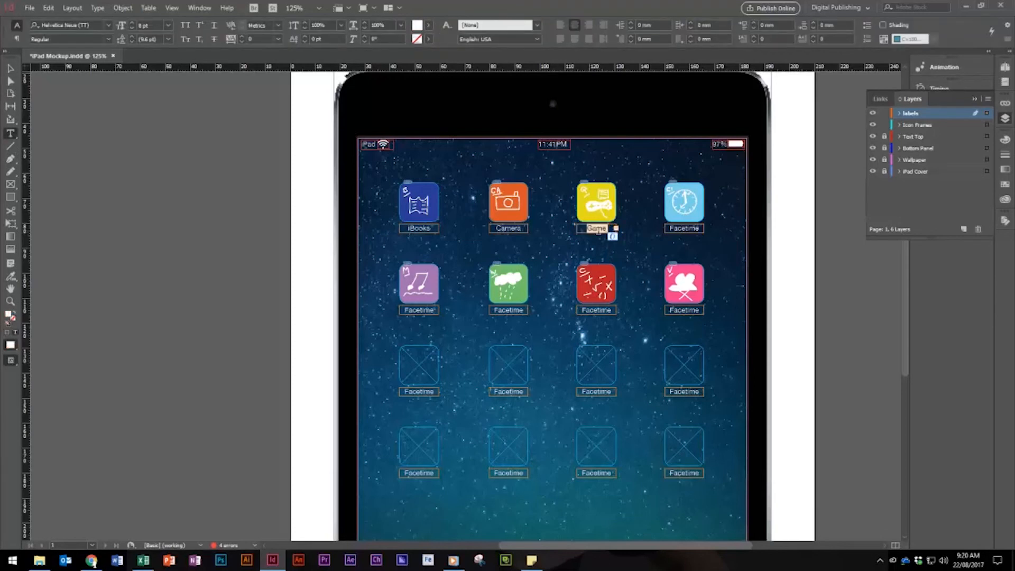
pyautogui.click(132, 28)
# Replace the label under the top row's fourth icon with Clock, and the second row's first two labels with Music and Weather
pyautogui.doubleClick(667, 228)
pyautogui.write('Clock')
pyautogui.doubleClick(406, 310)
pyautogui.write('Music')
pyautogui.doubleClick(502, 310)
pyautogui.write('Weather')
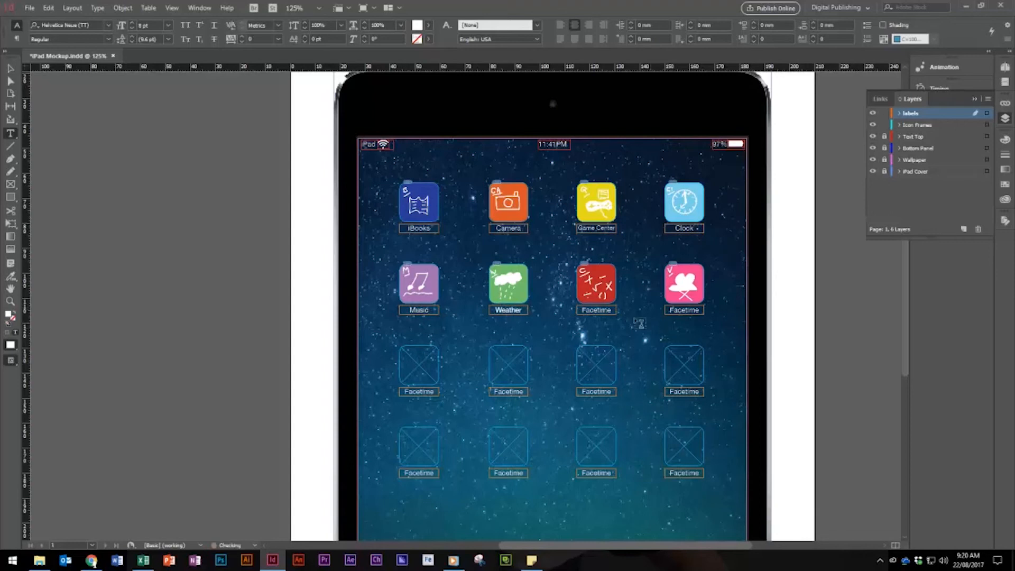
# Replace the labels under the second row's third and fourth icons with Calculator and Video, leaving nothing selected
pyautogui.doubleClick(584, 309)
pyautogui.write('Calculator')
pyautogui.doubleClick(670, 309)
pyautogui.write('Video')
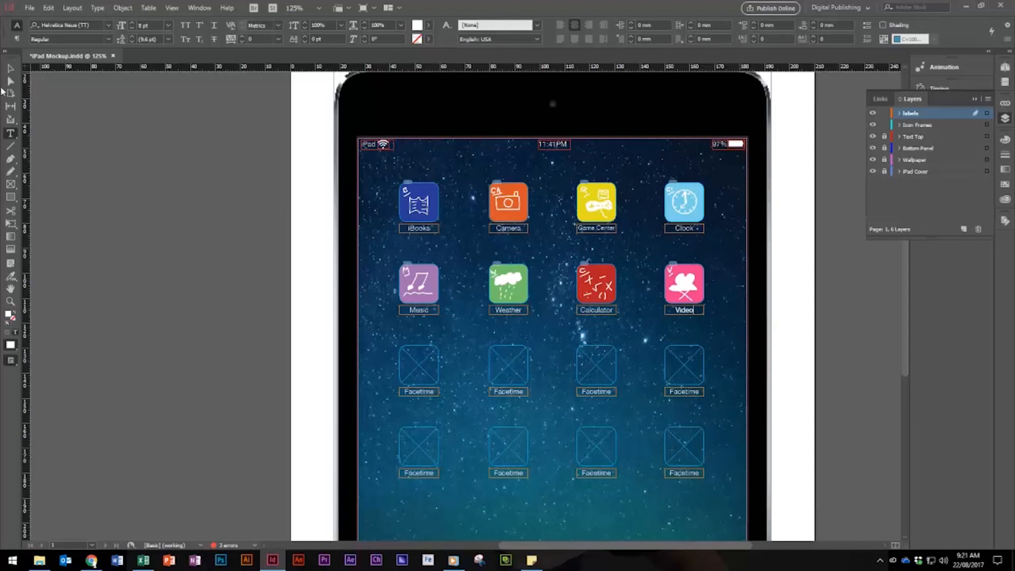
pyautogui.click(10, 68)
pyautogui.click(777, 467)
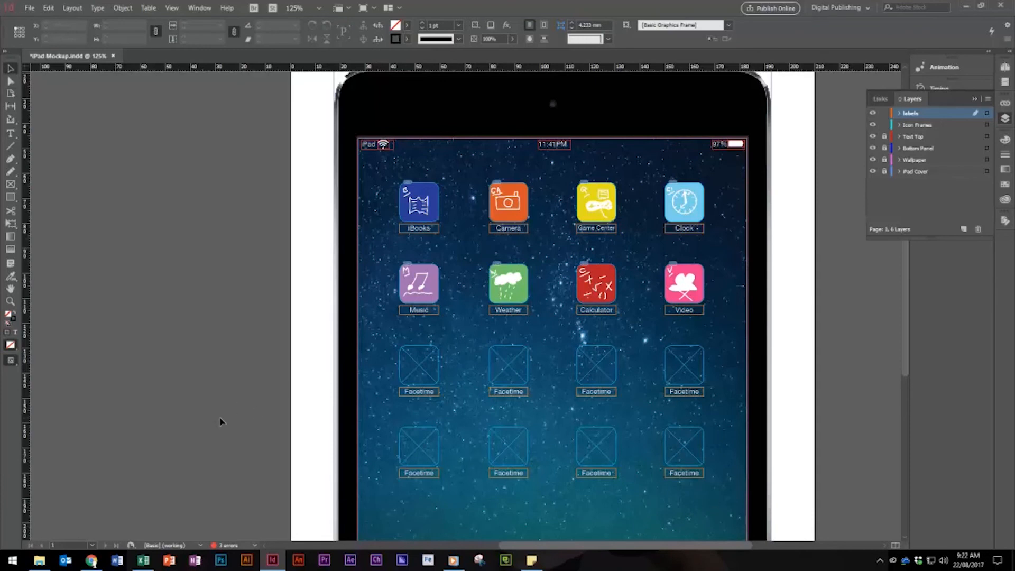
pyautogui.click(30, 8)
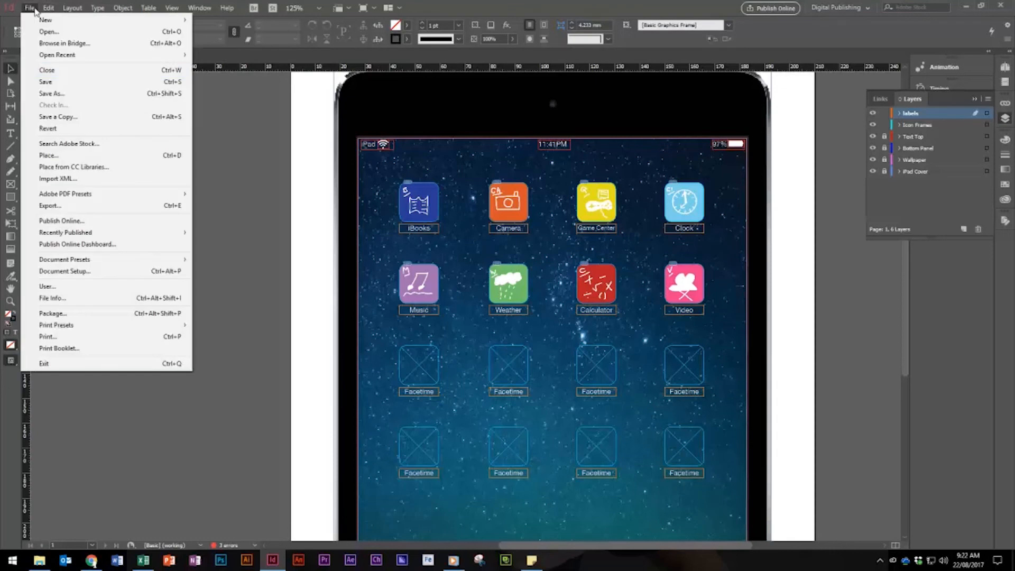
pyautogui.click(69, 203)
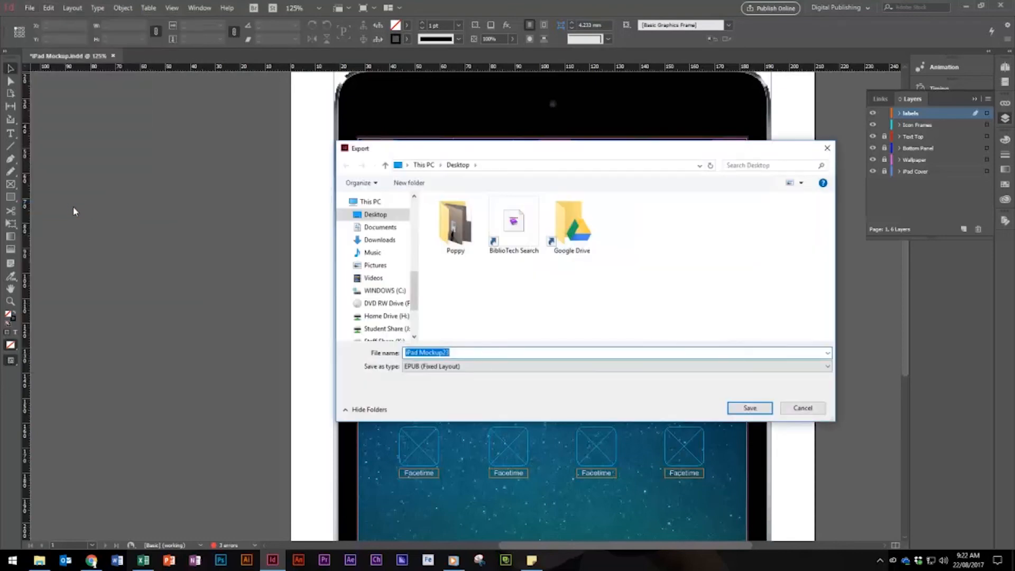
pyautogui.click(476, 364)
pyautogui.click(426, 455)
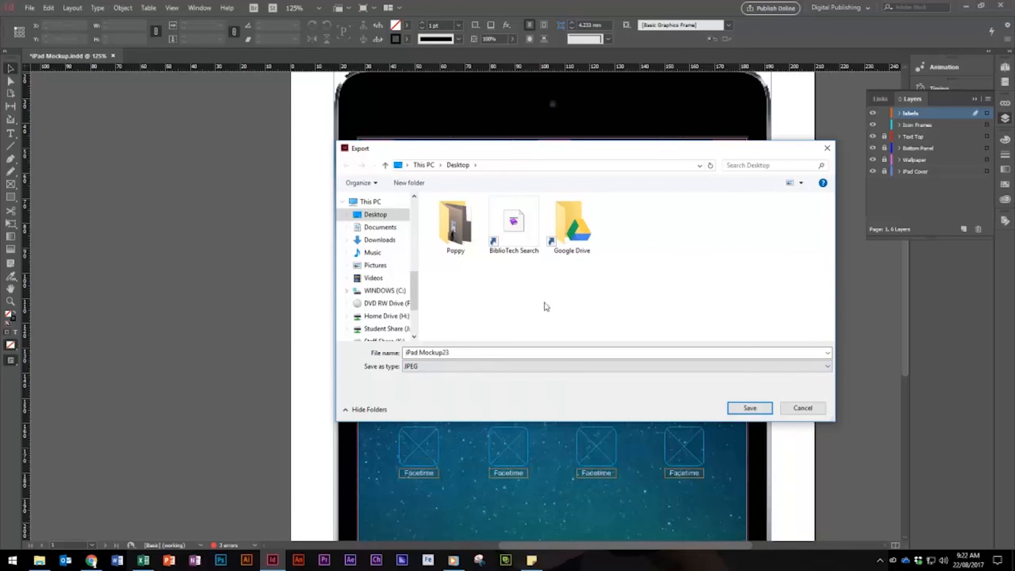
pyautogui.click(429, 366)
pyautogui.click(426, 353)
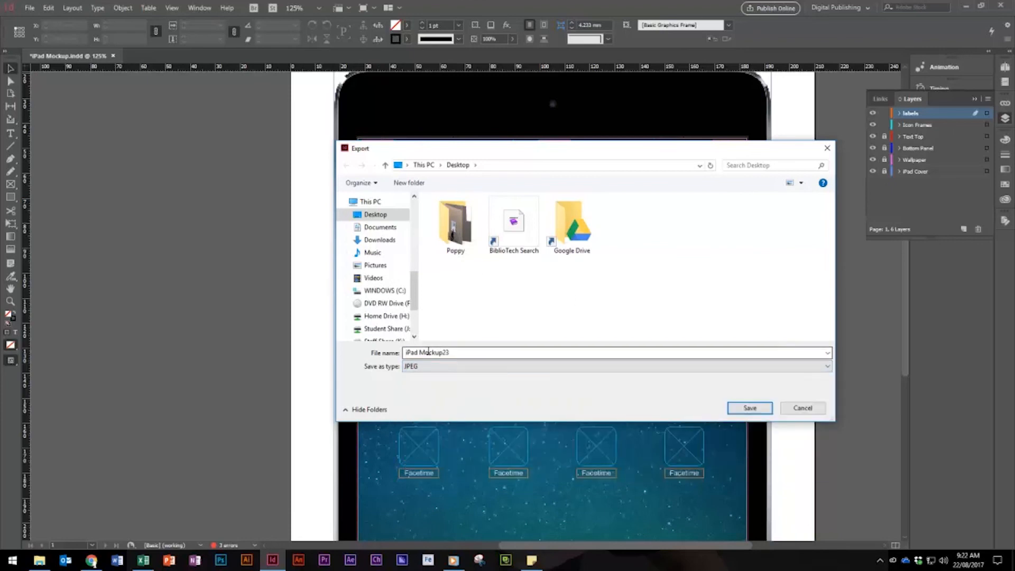
pyautogui.click(426, 353)
pyautogui.click(802, 413)
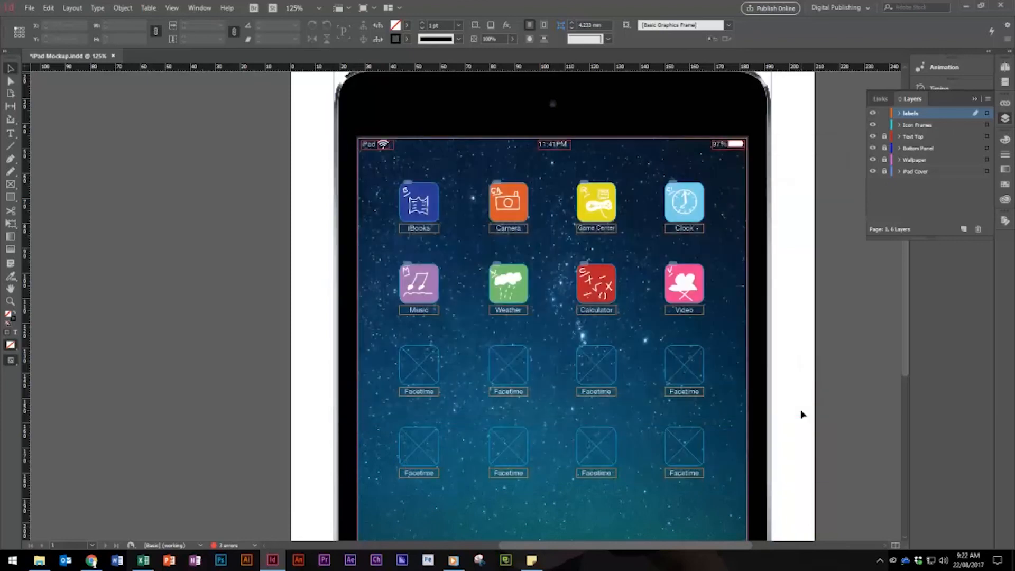